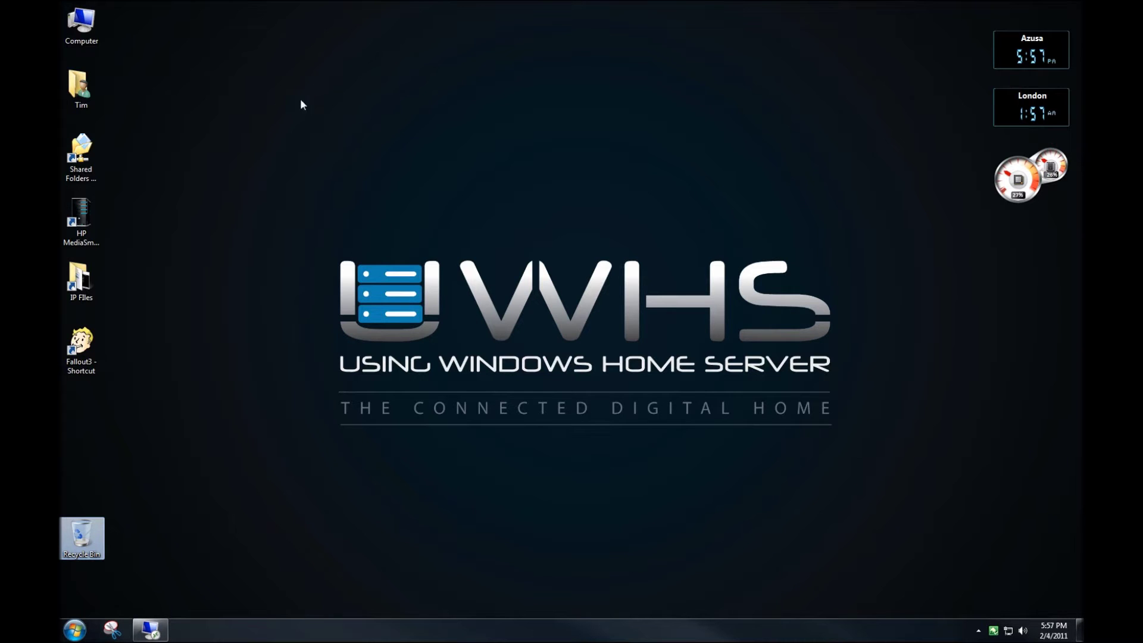
Go from Computer to the Network folder listing HPSERVER, VAILSERVER and the other home devices
double_click(99, 37)
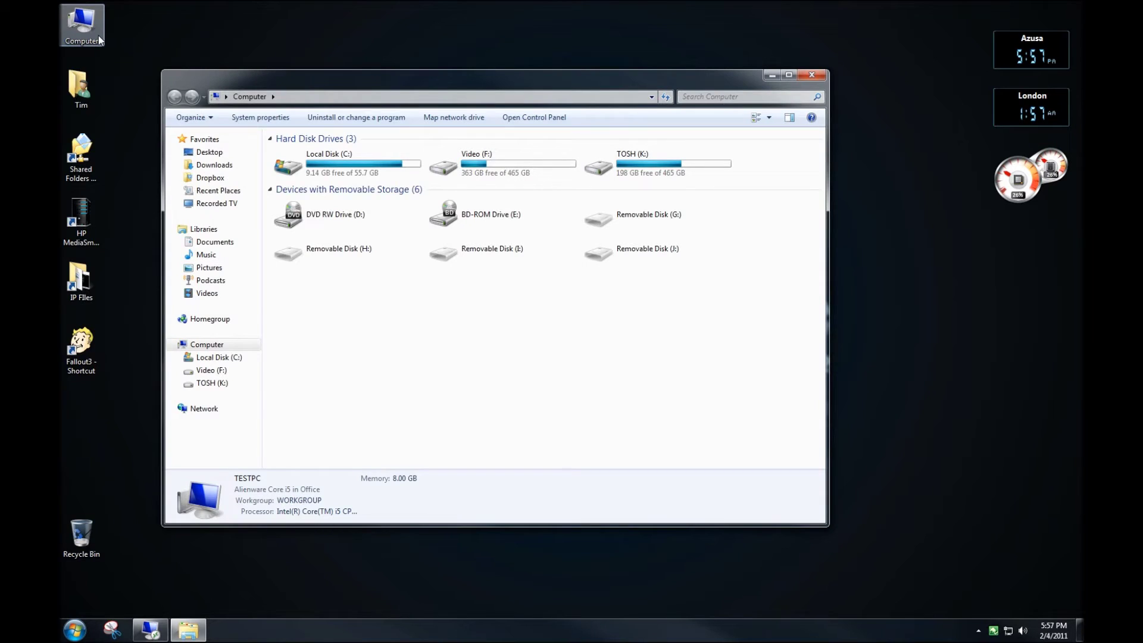
click(204, 410)
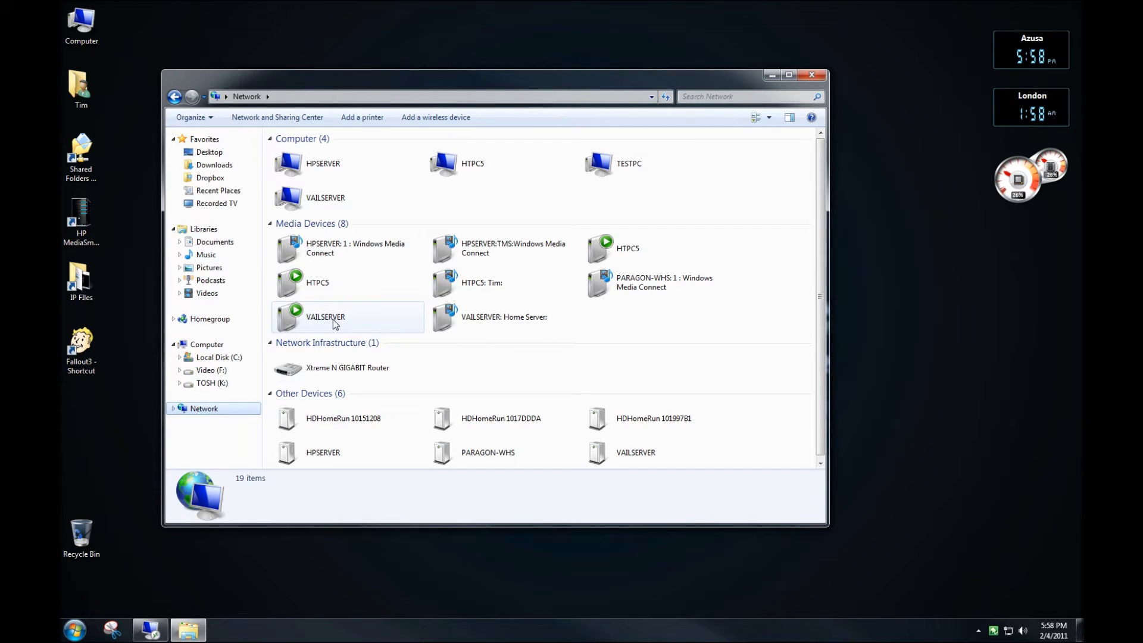
Open VAILSERVER to show its 720 Videos, Documents, Music, Pictures, Recorded TV and Videos shares
click(313, 203)
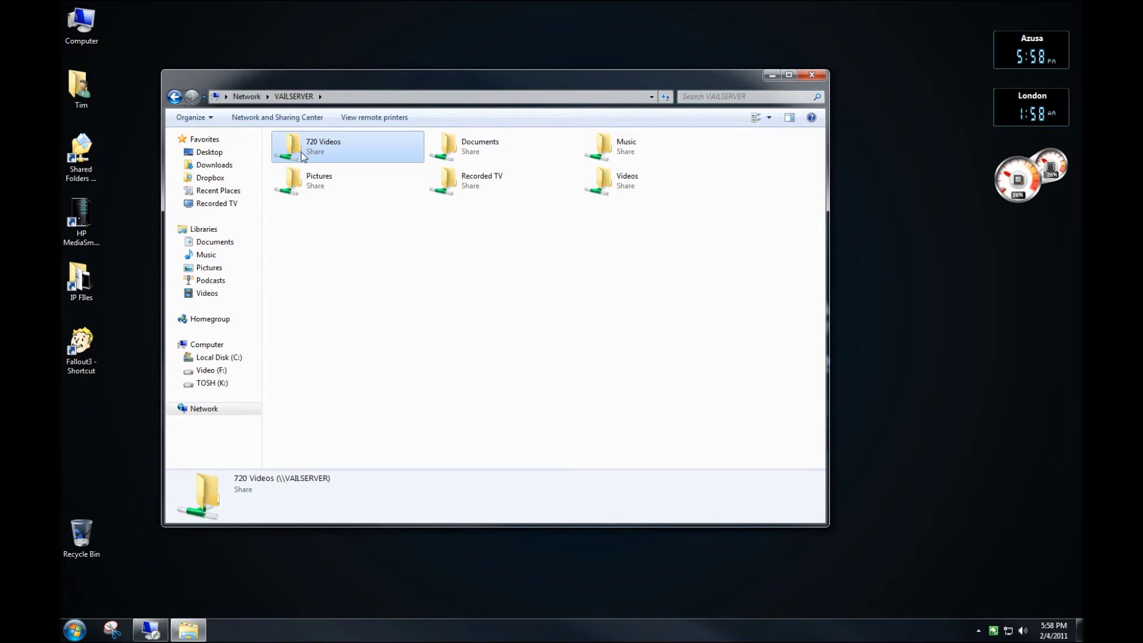
double_click(301, 153)
right_click(303, 154)
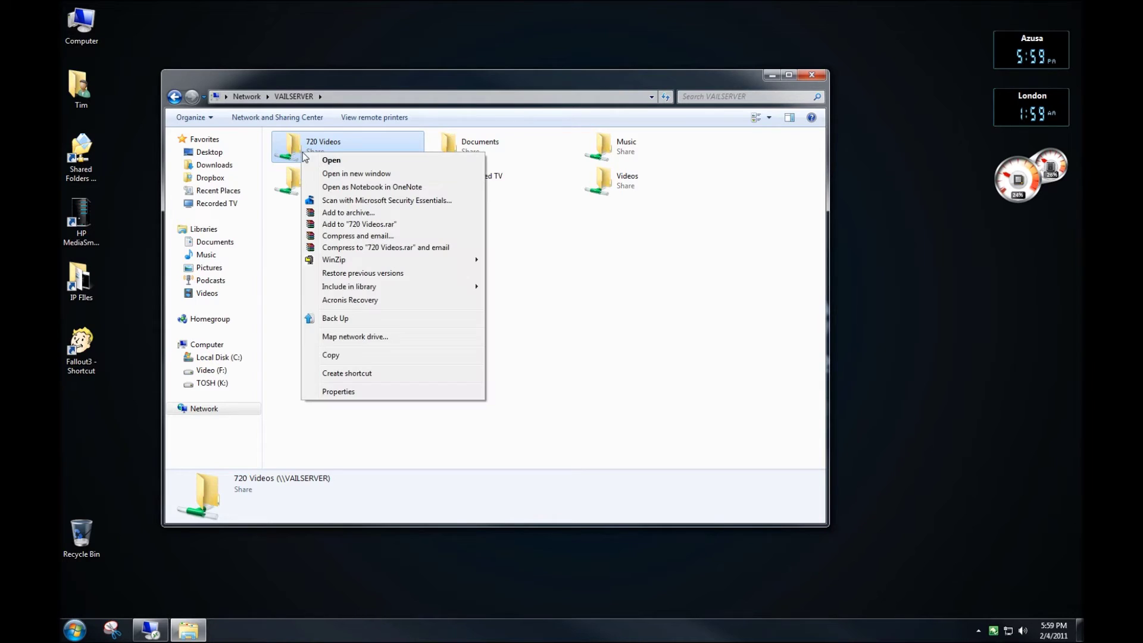
Map the 720 Videos share as drive Z: with Reconnect at logon, snipping the settings first
click(339, 337)
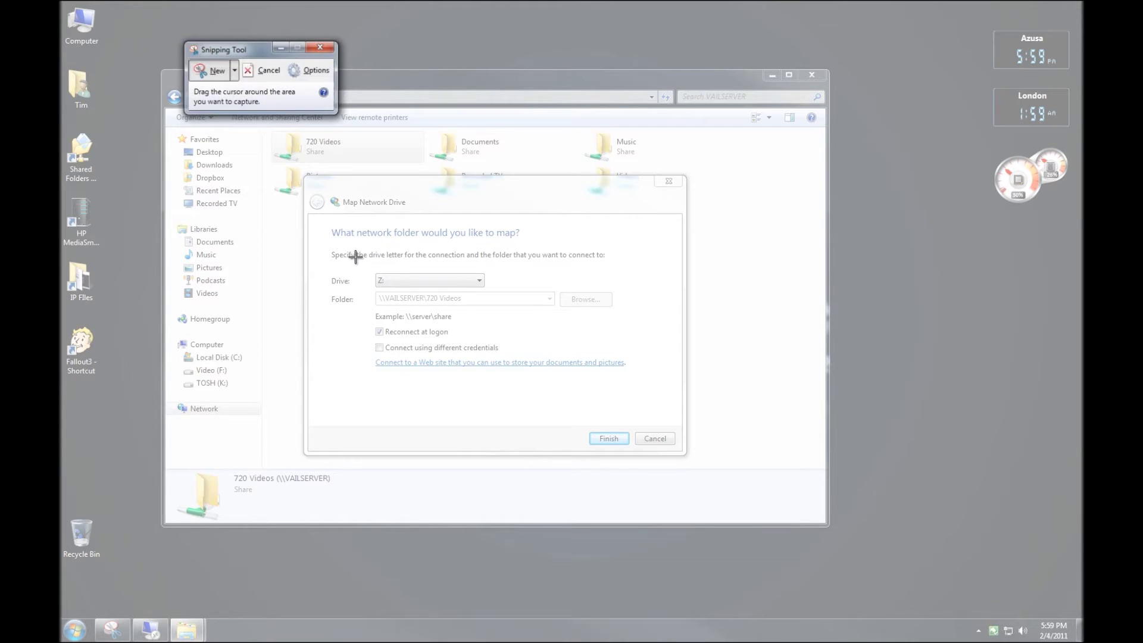
drag(354, 255, 622, 346)
drag(469, 142, 863, 561)
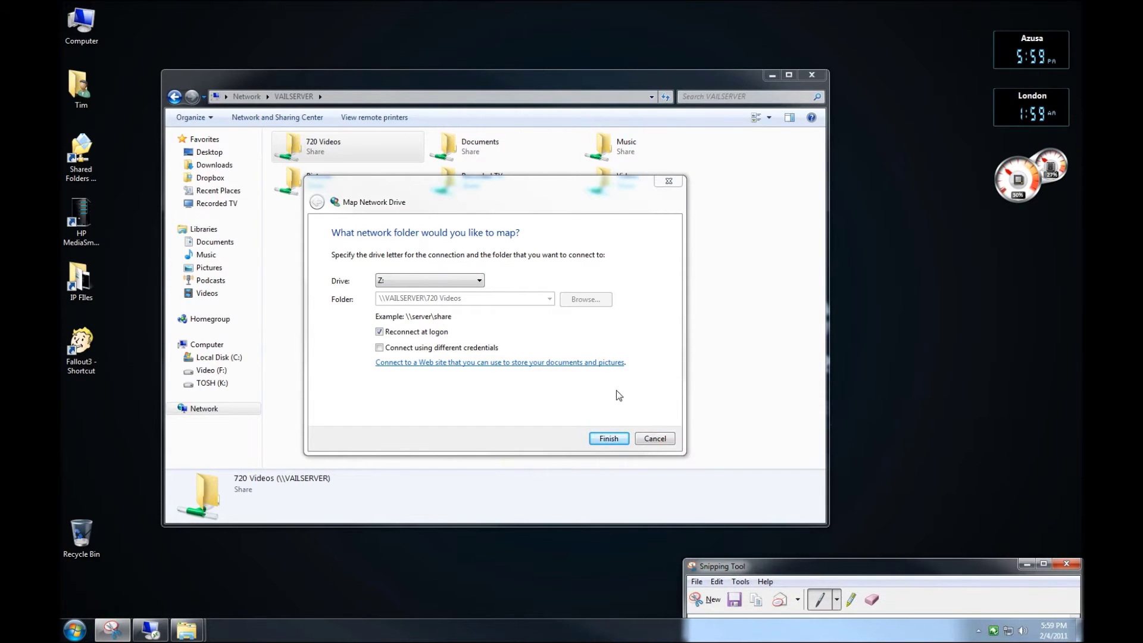
click(609, 439)
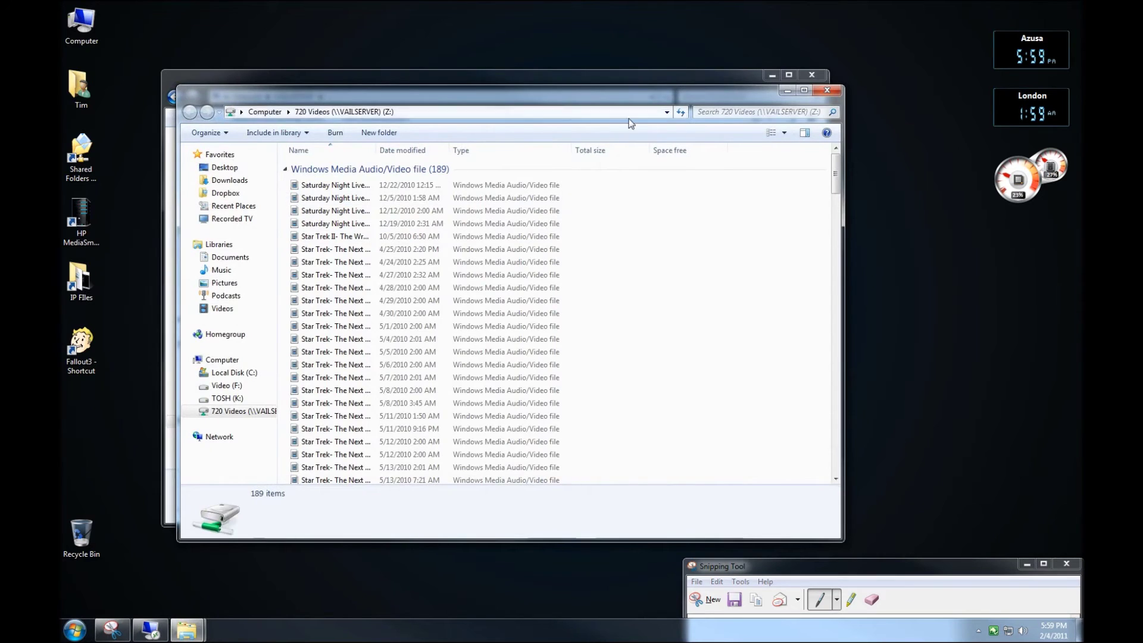
Close the Z: drive window showing the 189 videos with Alt+F4
key(alt+F4)
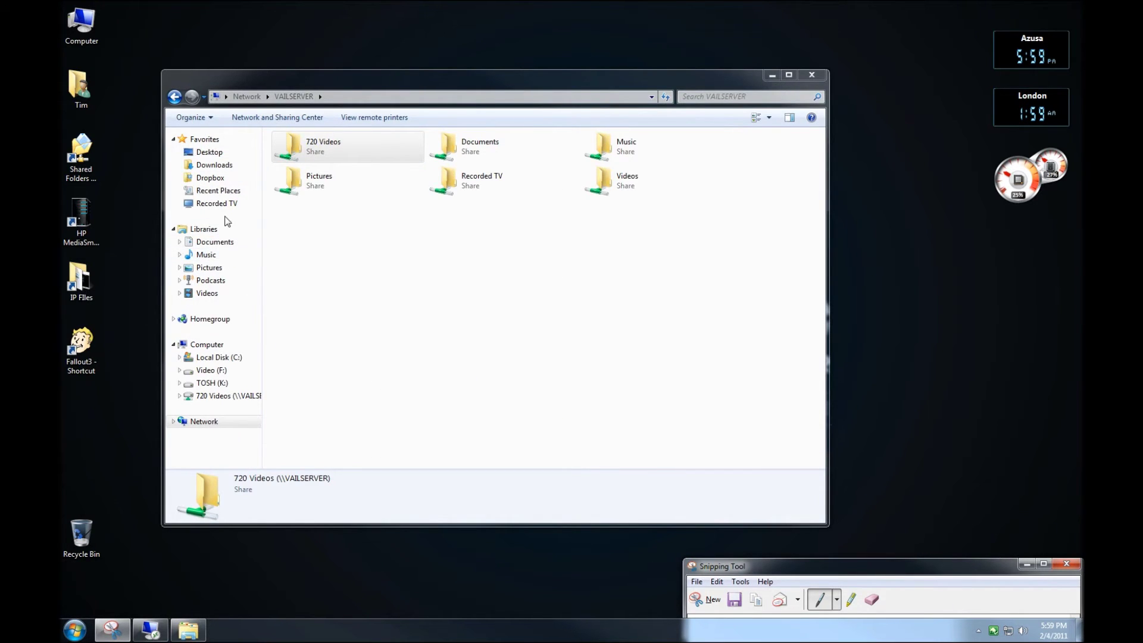
Check 720 Videos (Z:) in Computer, showing 668 GB free of 931 GB
click(199, 349)
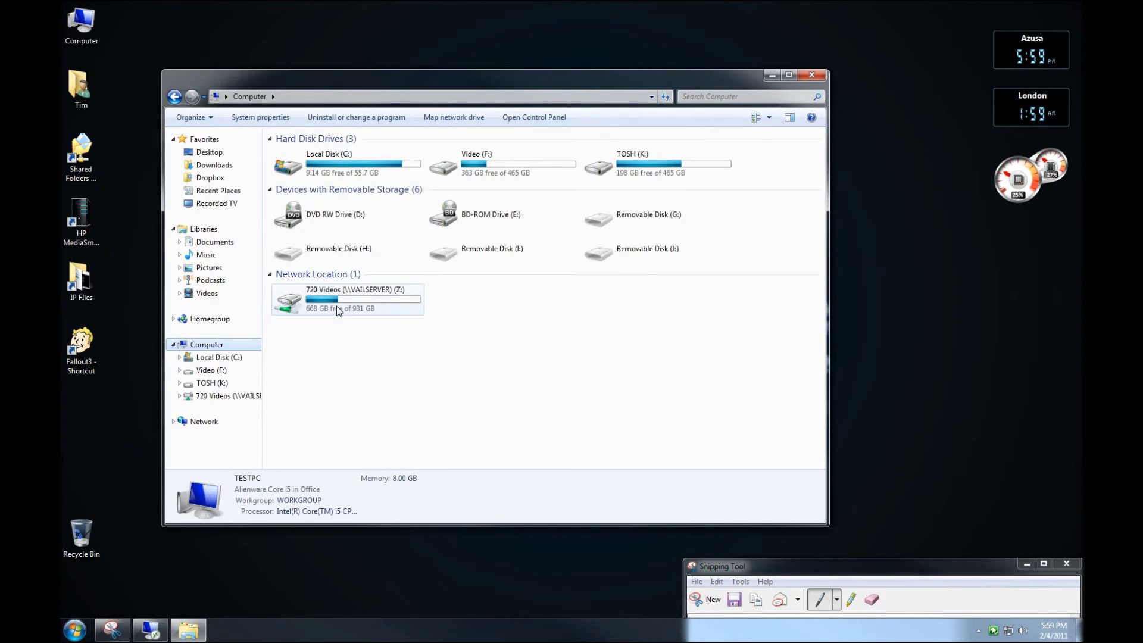
click(374, 303)
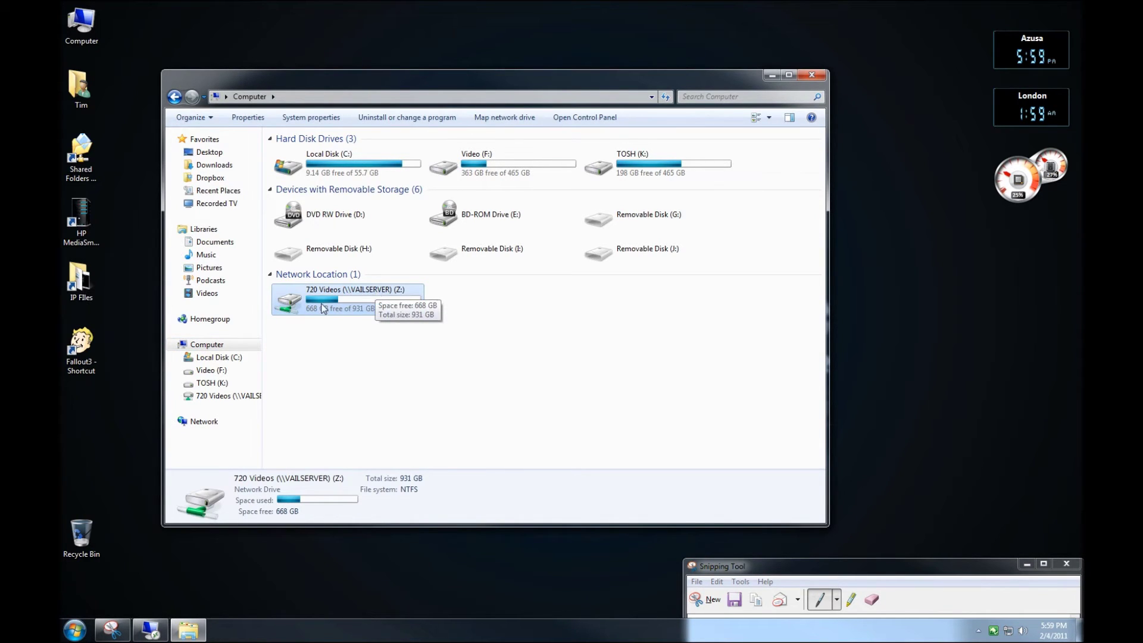
double_click(361, 294)
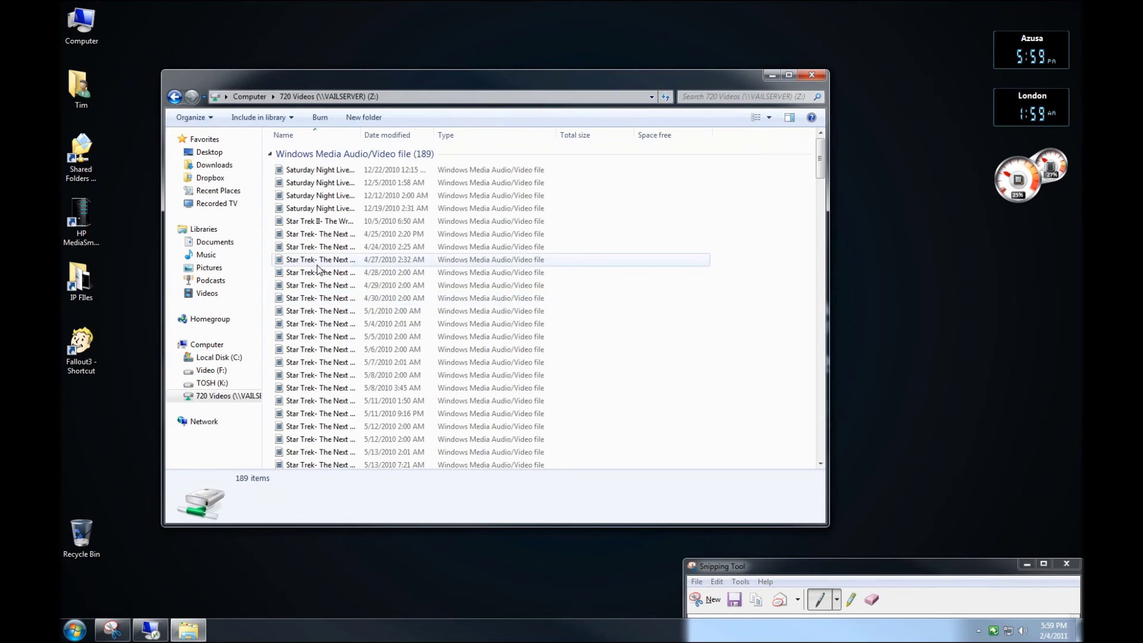
click(176, 98)
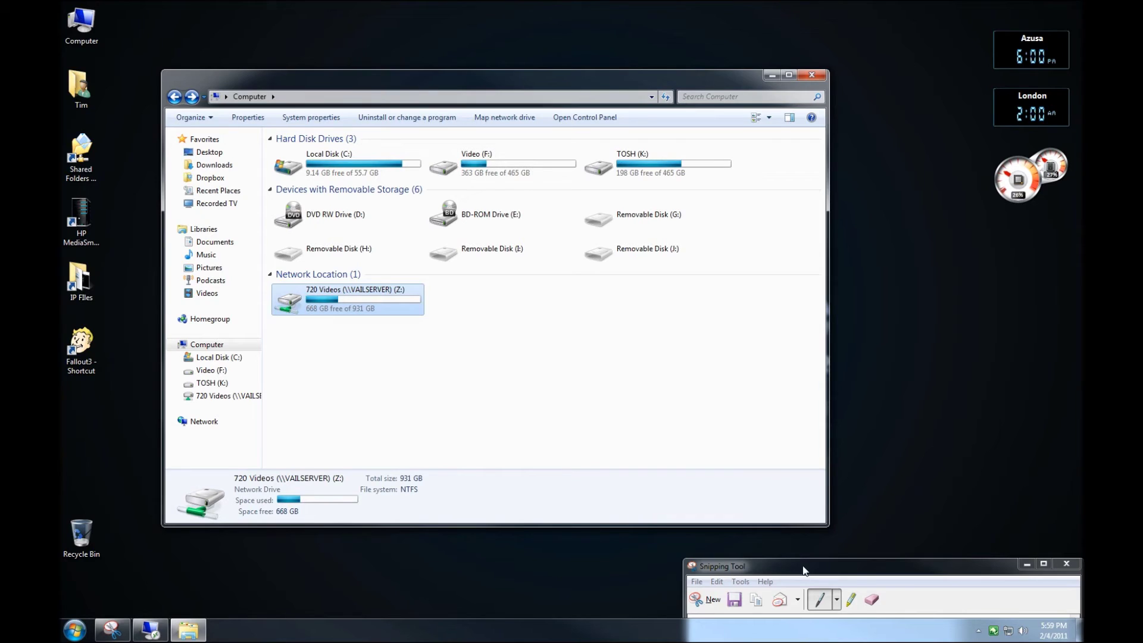
drag(802, 566, 786, 331)
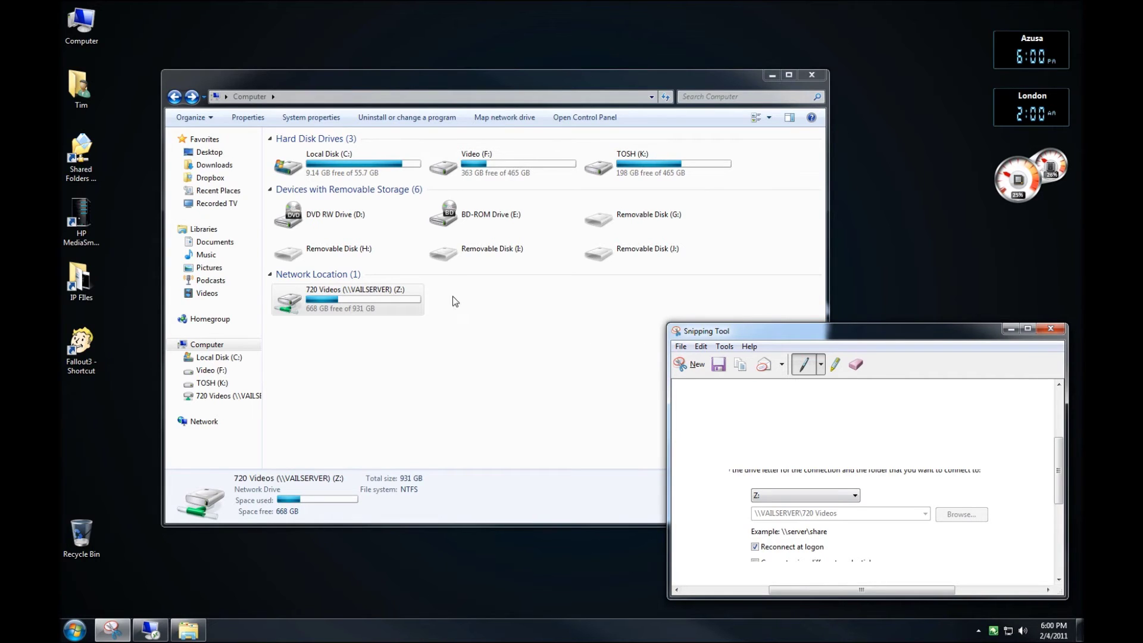
Map \\VAILSERVER\Documents as drive Y:, correcting the mistyped folder path
click(507, 122)
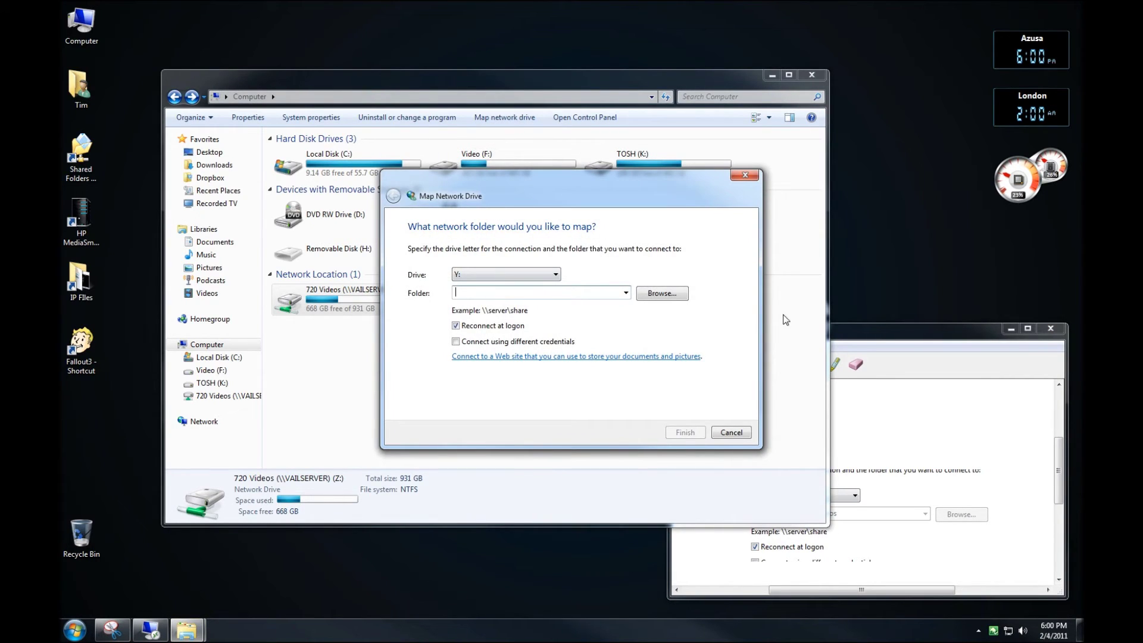
drag(858, 335, 859, 350)
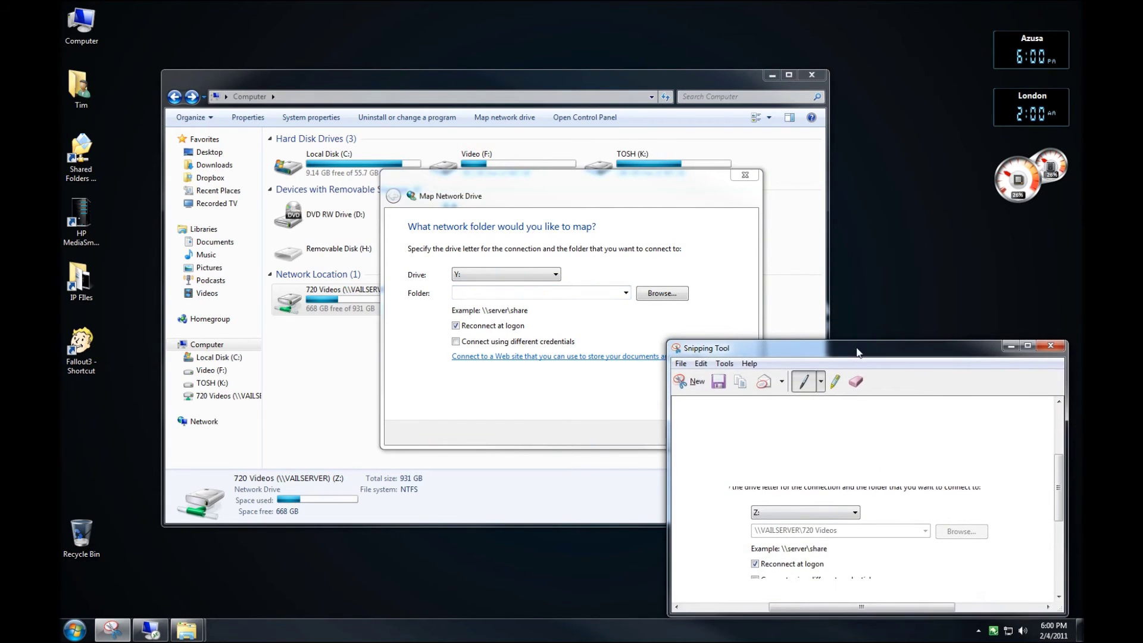
click(479, 293)
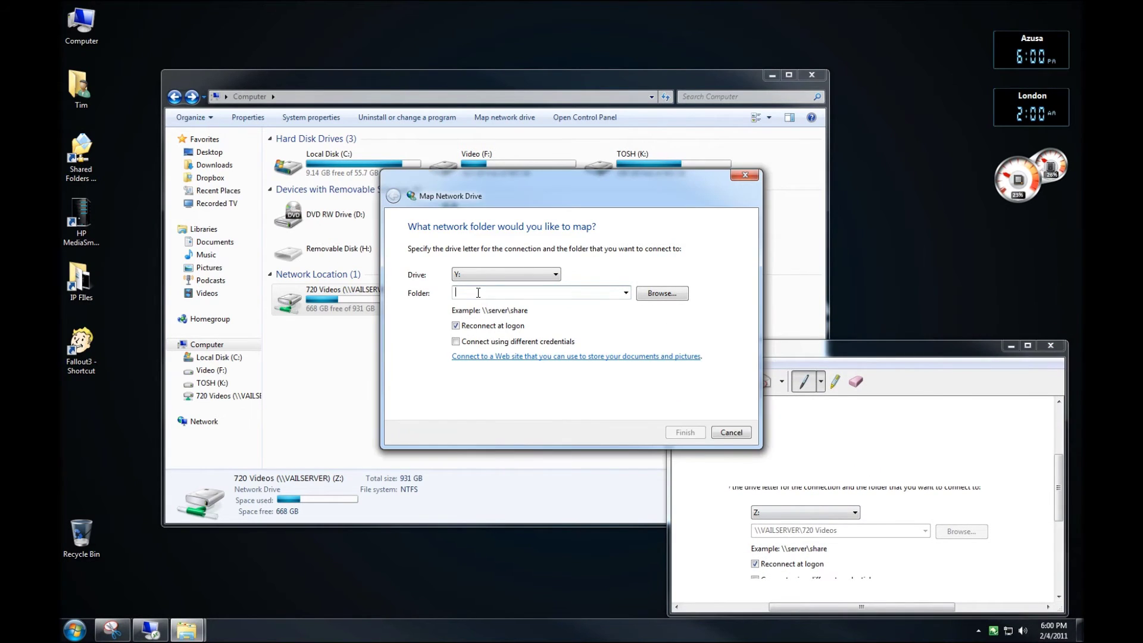
text(\\VAILSERVER\Documentws)
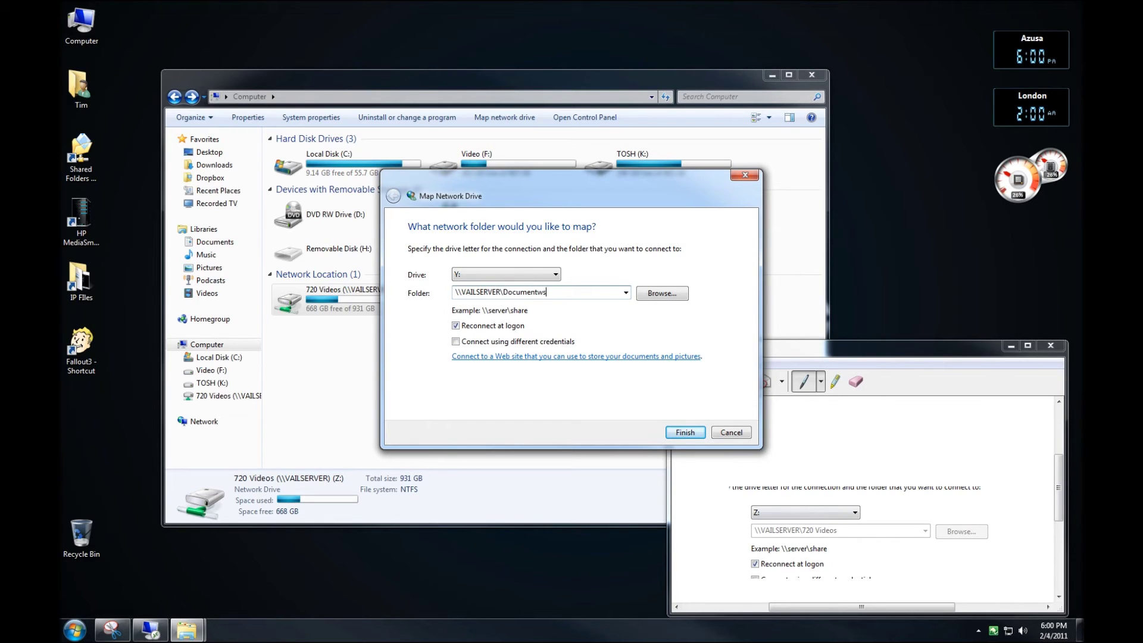
key(BackSpace)
key(BackSpace)
text(s)
click(688, 434)
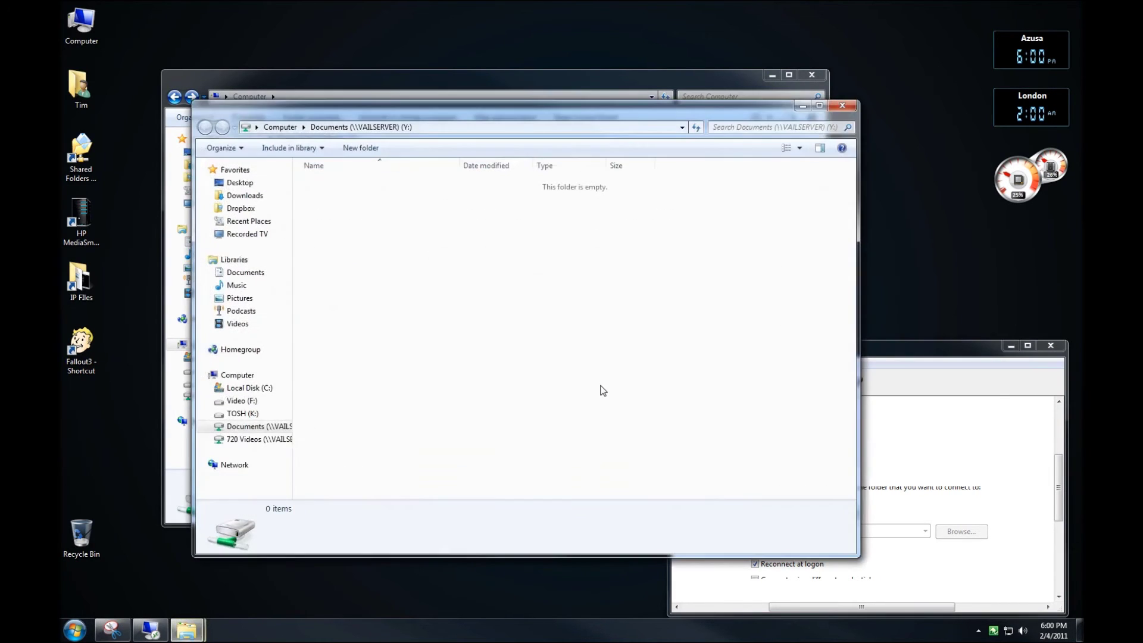
Close the Y: window and select Documents (Y:) next to 720 Videos (Z:) in Computer
click(843, 109)
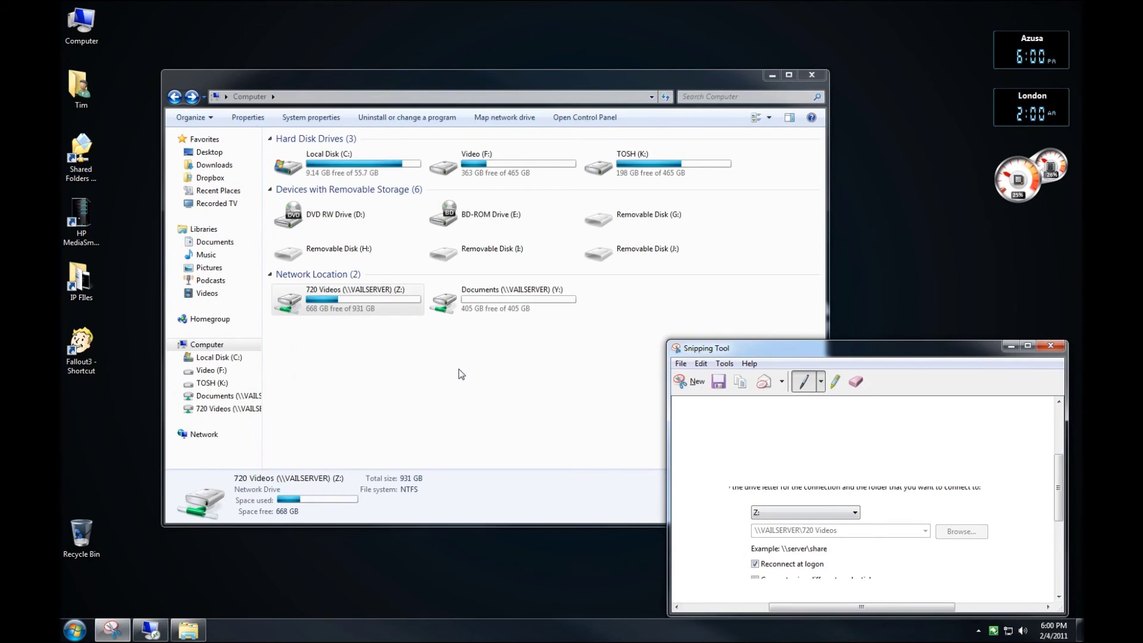
click(341, 304)
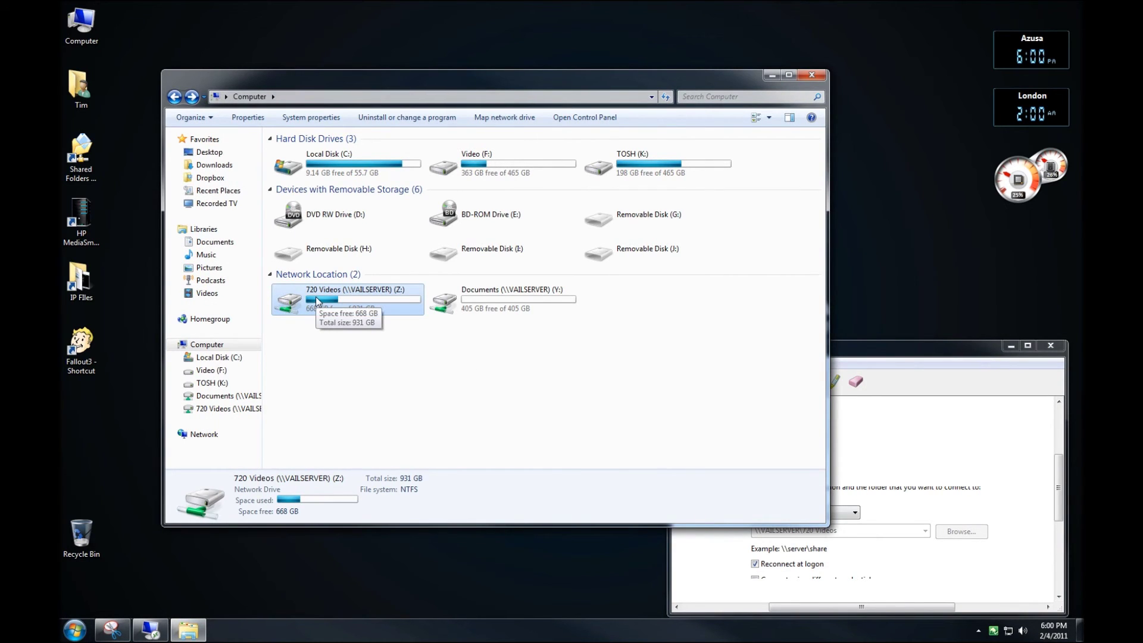
click(530, 304)
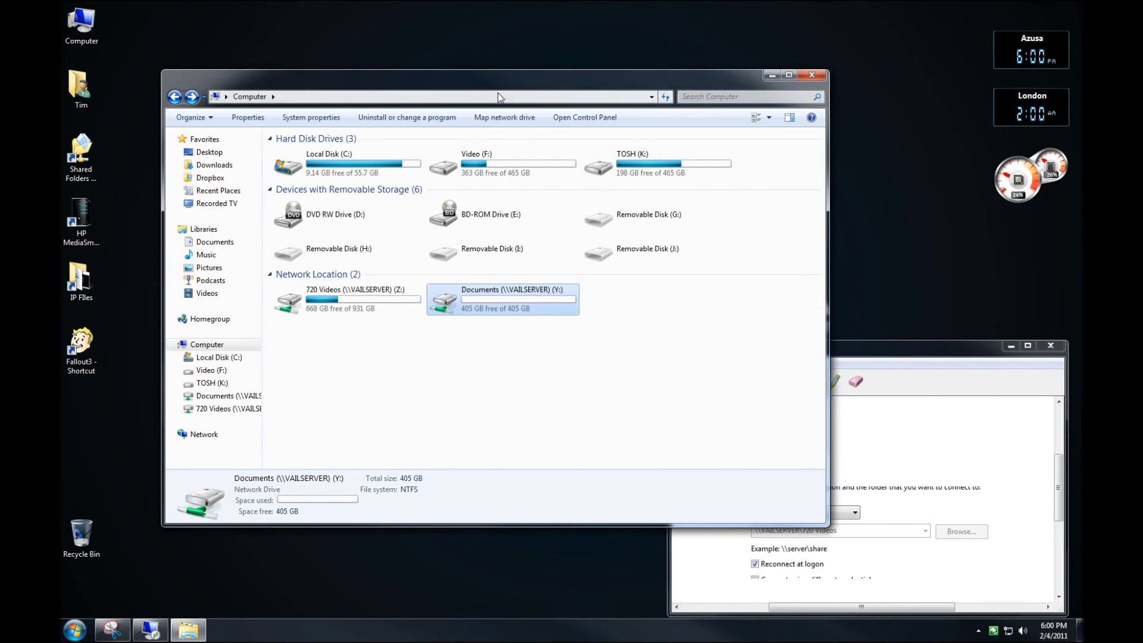
Copy the 307_0179 video from the Vail Videos folder on TOSH (K:)
double_click(655, 170)
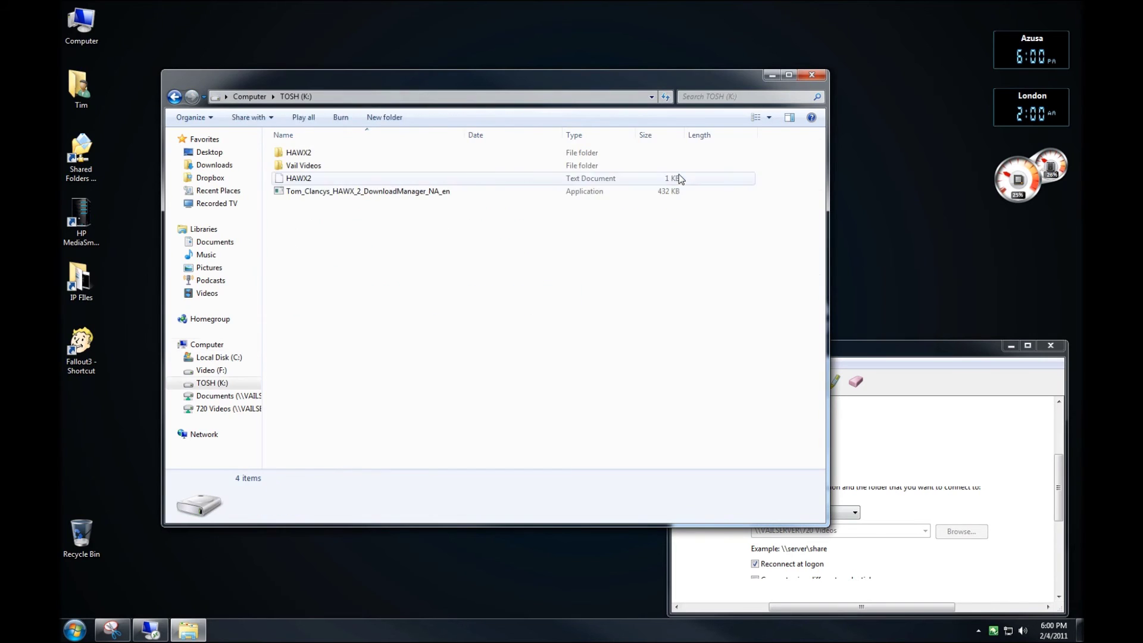
double_click(310, 166)
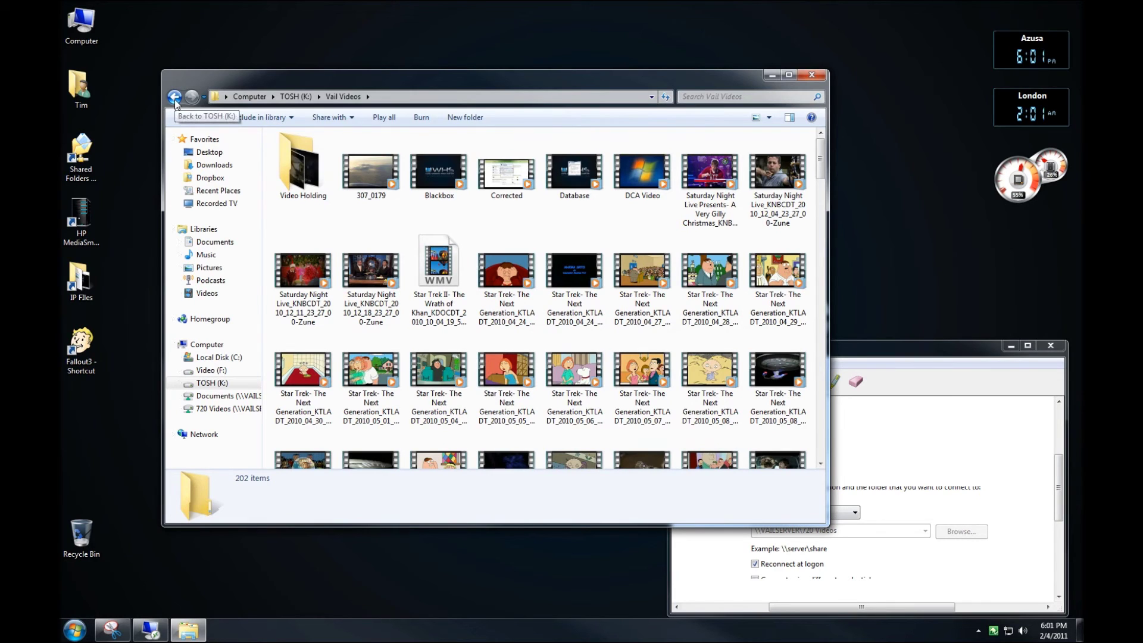
right_click(376, 170)
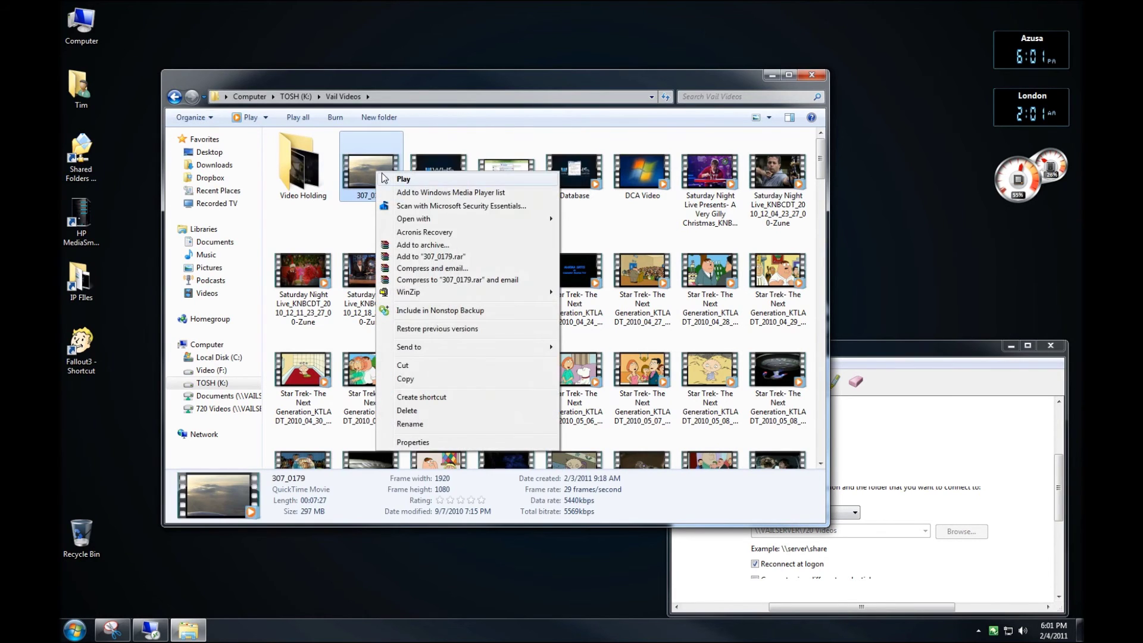
click(437, 386)
Paste the 307_0179 video into 720 Videos (Z:), bringing it to 190 items
key(BackSpace)
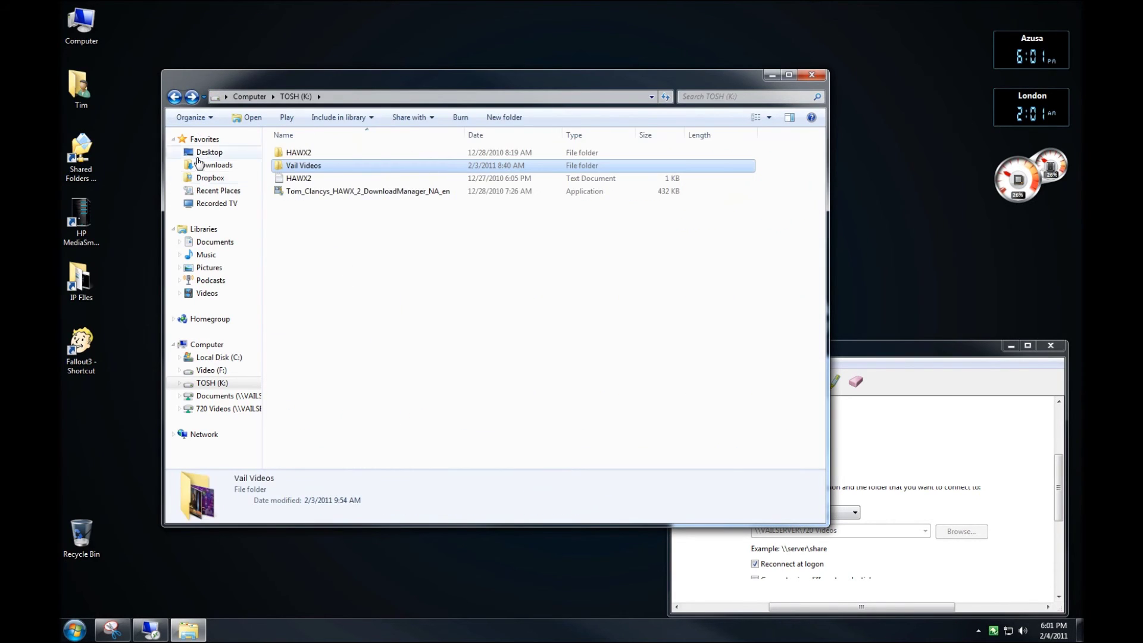
click(173, 97)
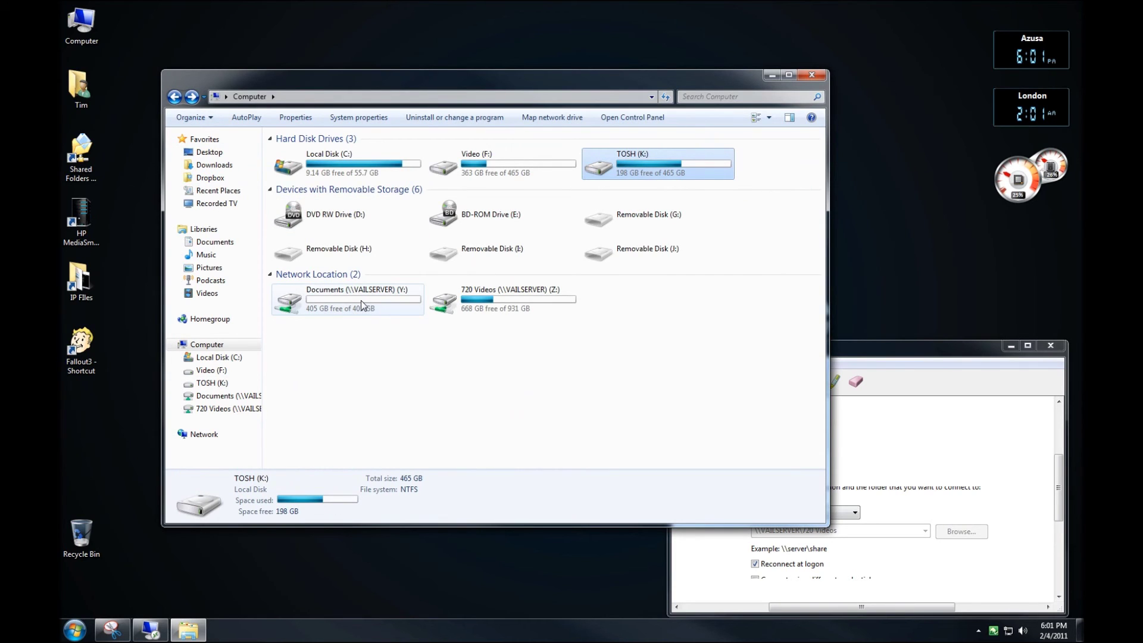
double_click(464, 304)
right_click(658, 242)
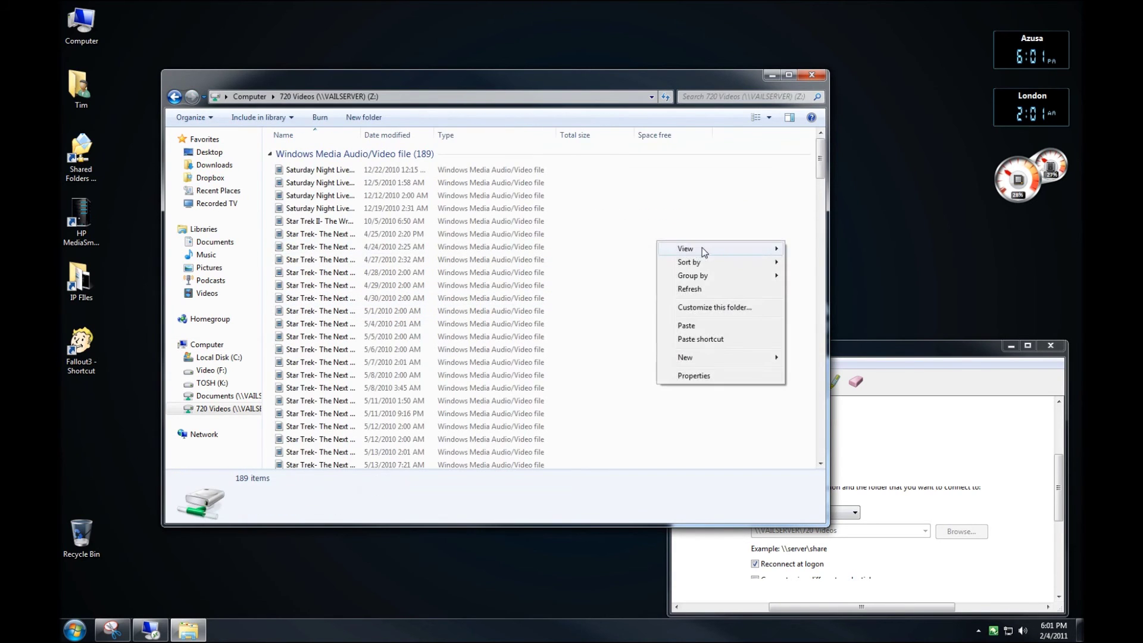
click(717, 326)
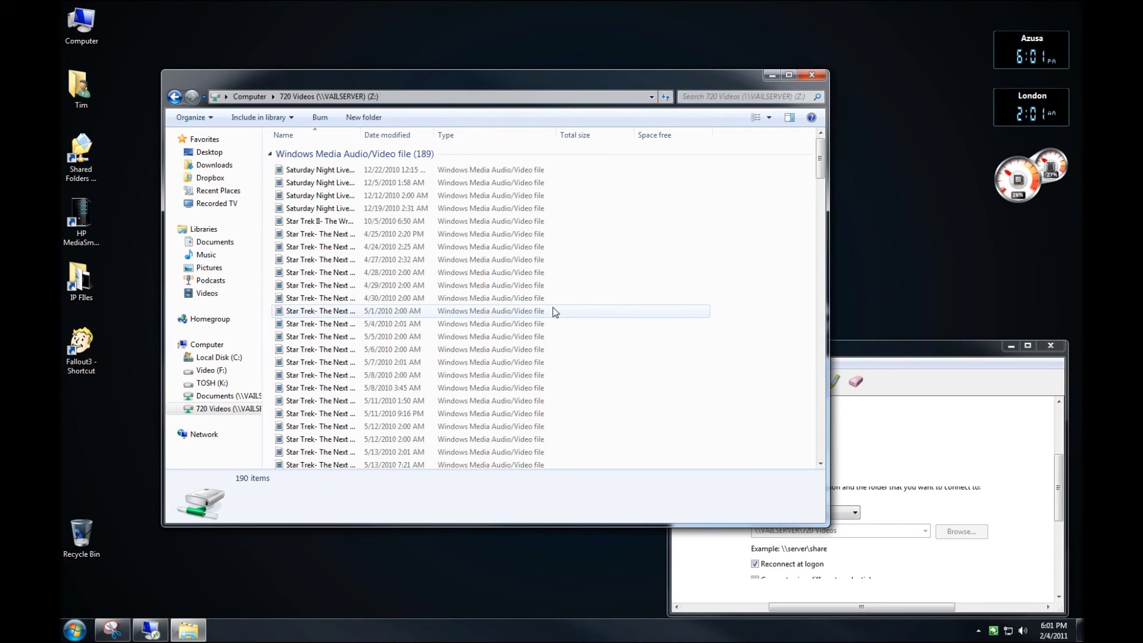